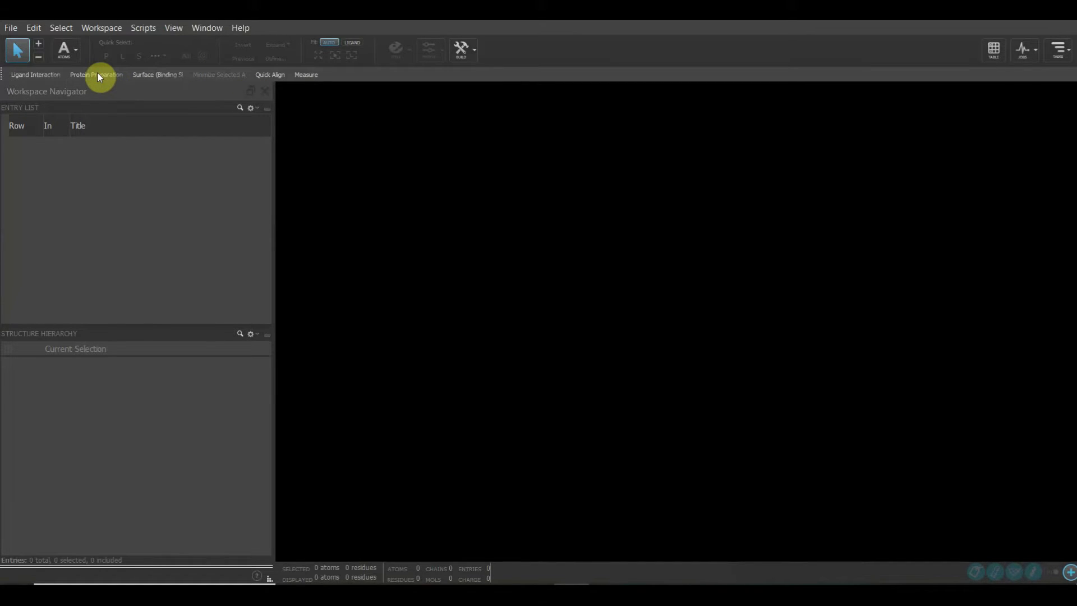
Import PDB structure 4PFC in Protein Preparation, with missing side chains and loops filled, termini capped, and waters beyond 5.00 Å deleted.
click(121, 82)
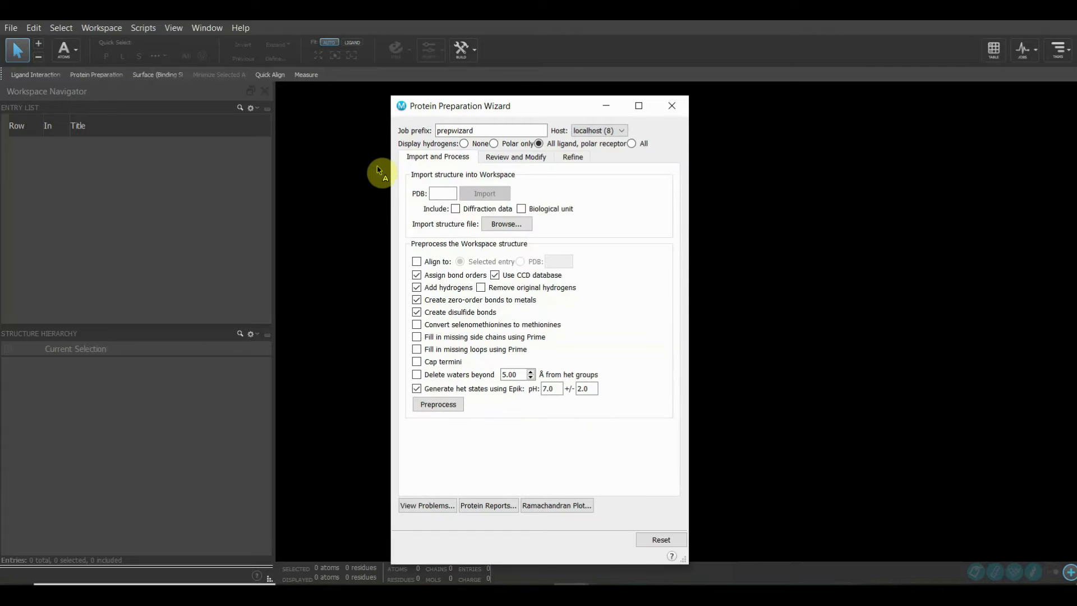
click(442, 195)
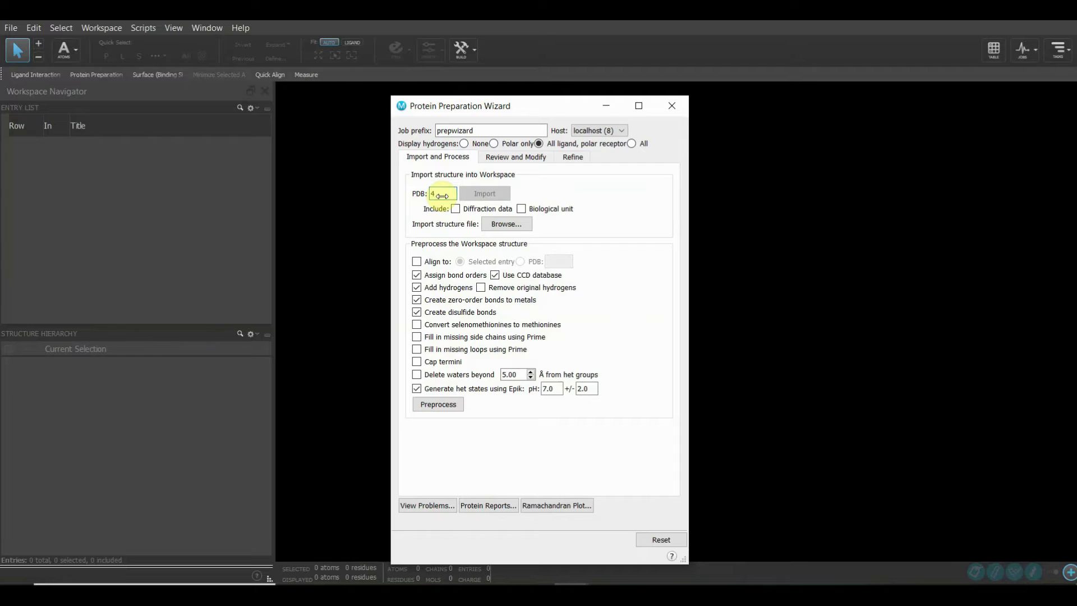
text(EG)
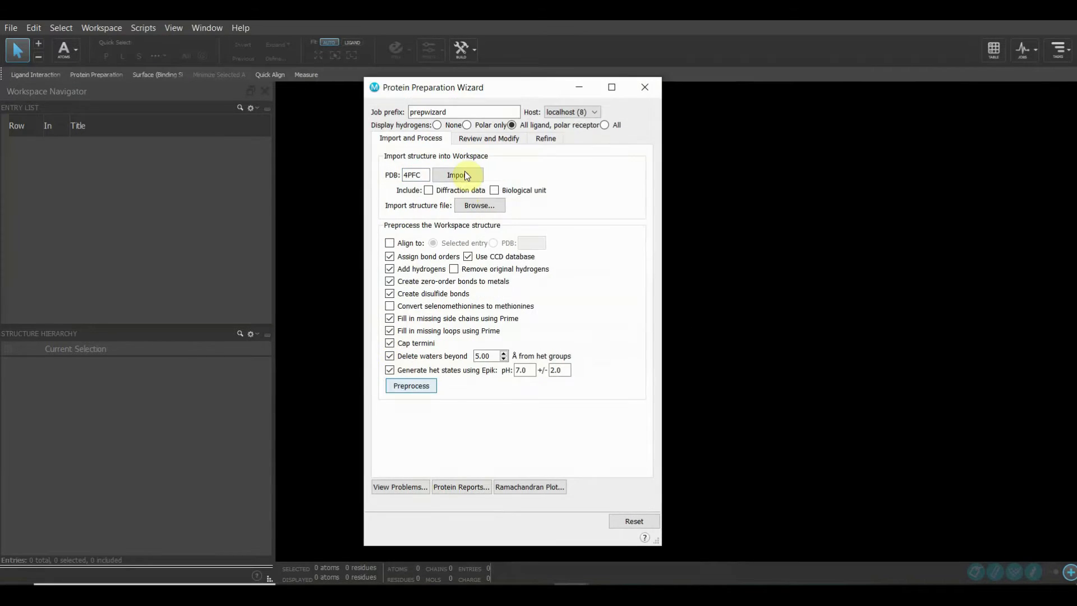
click(461, 174)
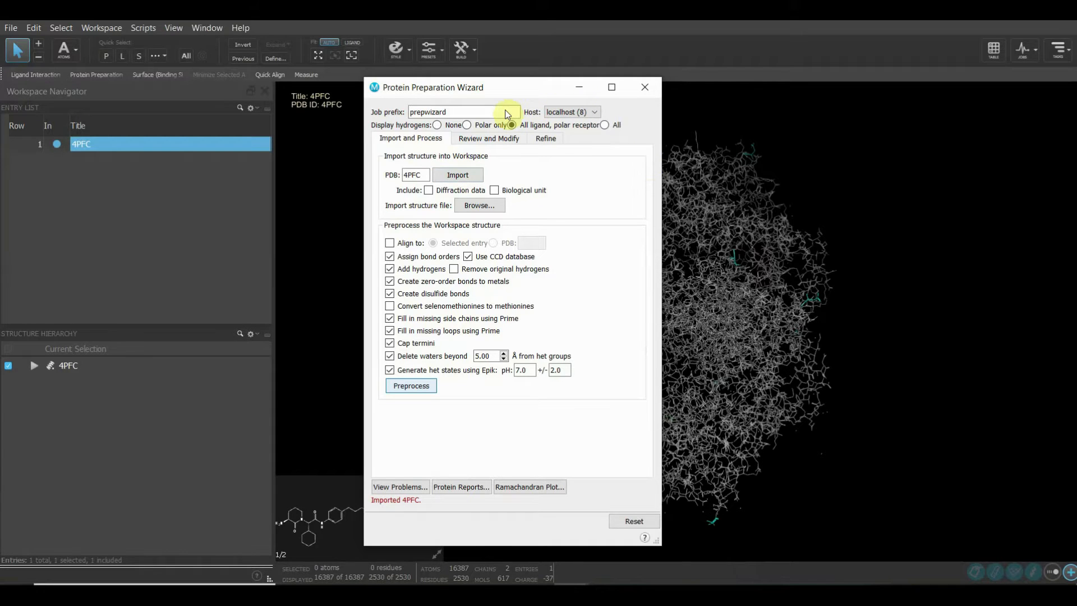
View the imported 4PFC structure, return to the Protein Preparation Wizard and preprocess the structure with the chosen settings.
drag(523, 85, 464, 69)
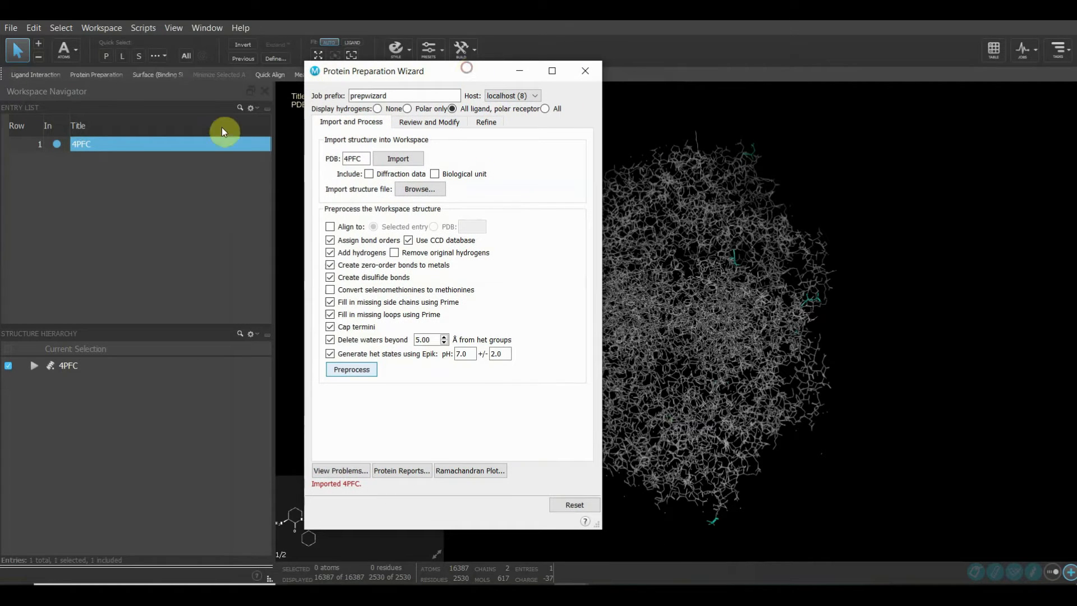
click(761, 356)
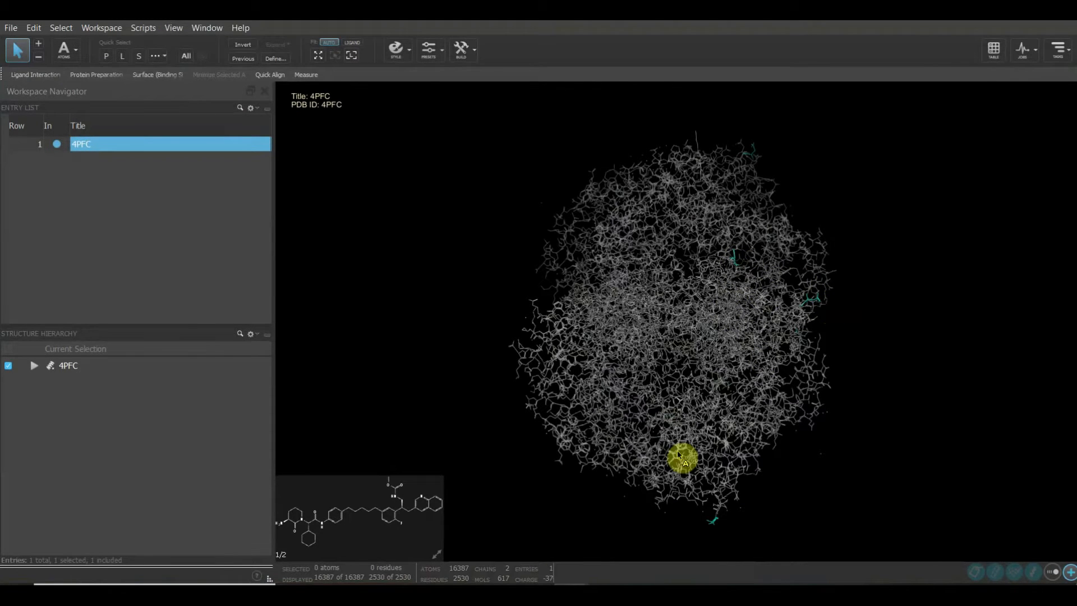
mouse_move(571, 589)
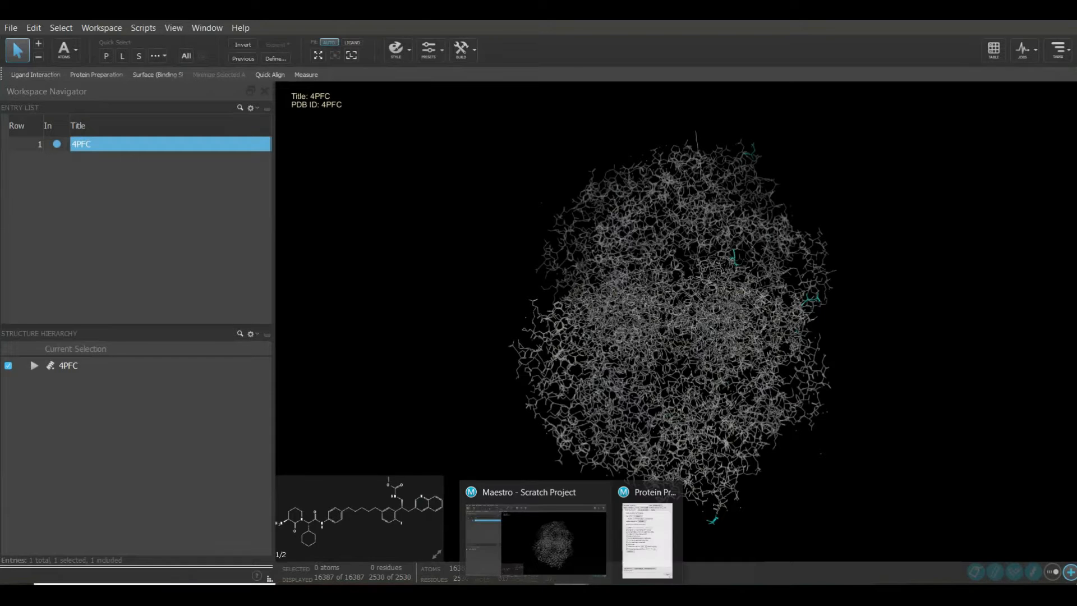
click(671, 533)
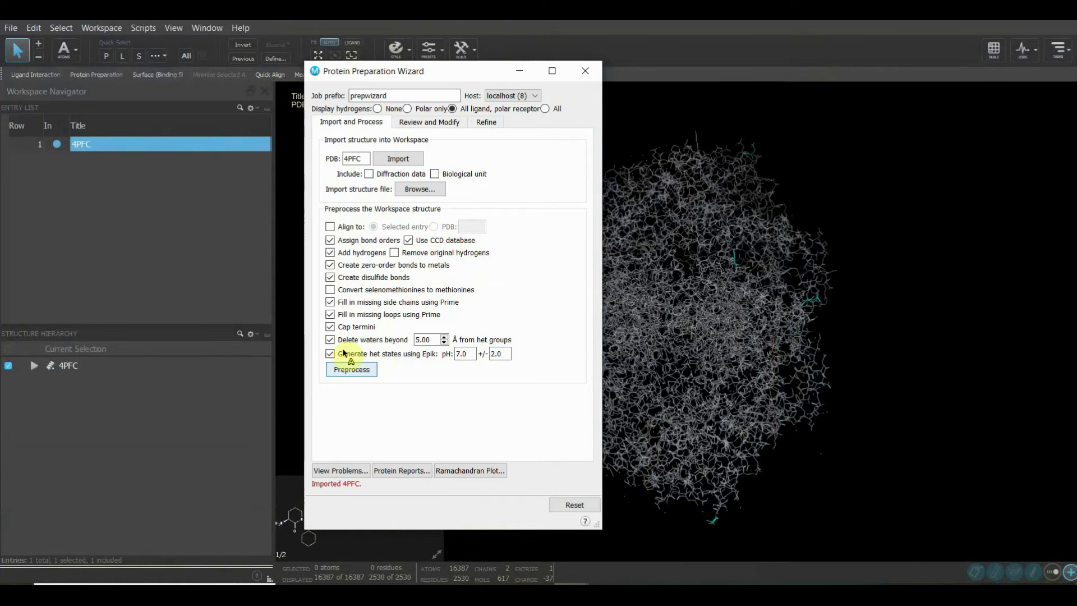
click(345, 370)
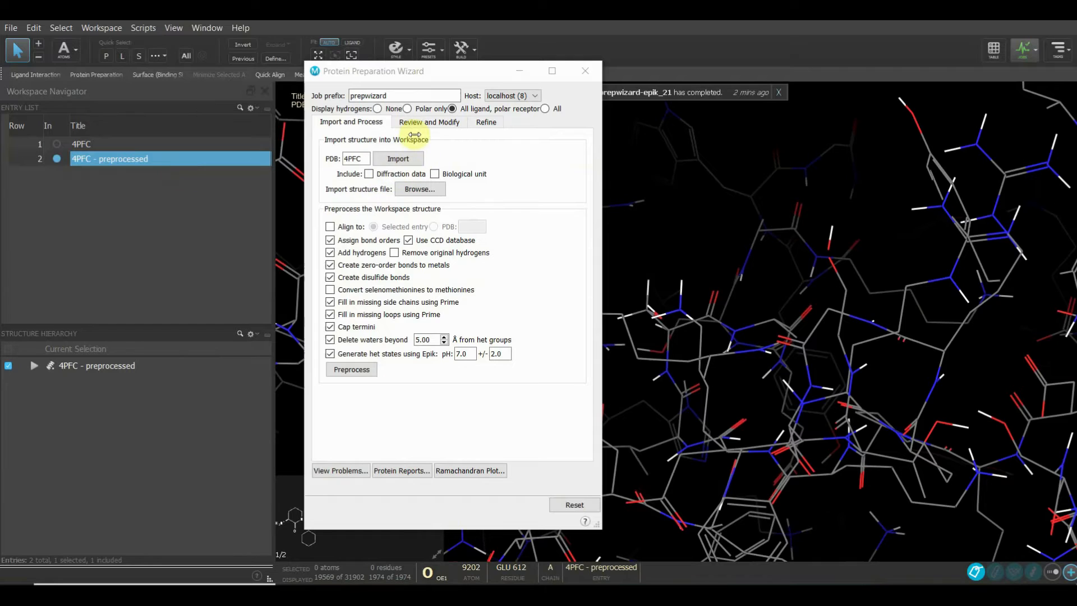
Check the preprocessed 4PFC structure for reported problems, close the preparation wizard and look over the structure.
click(345, 469)
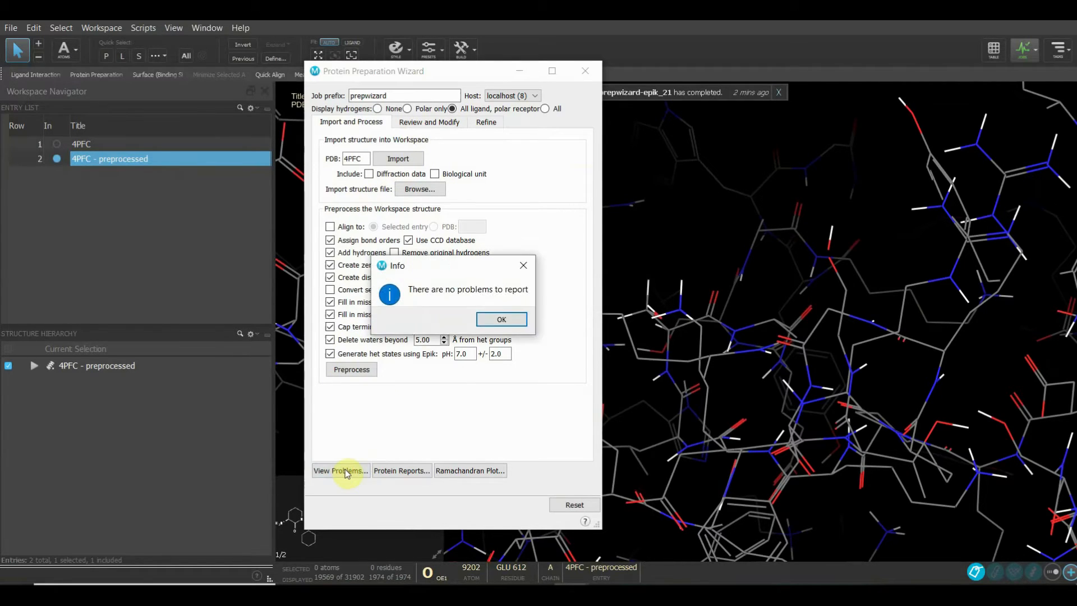
click(501, 319)
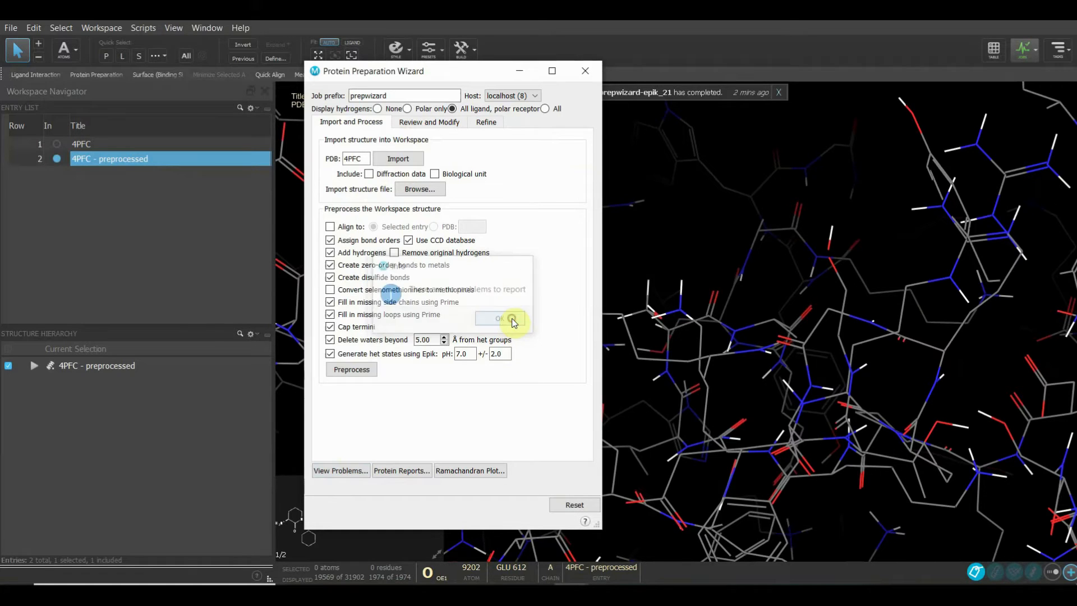
click(585, 71)
scroll(574, 208, up, 10)
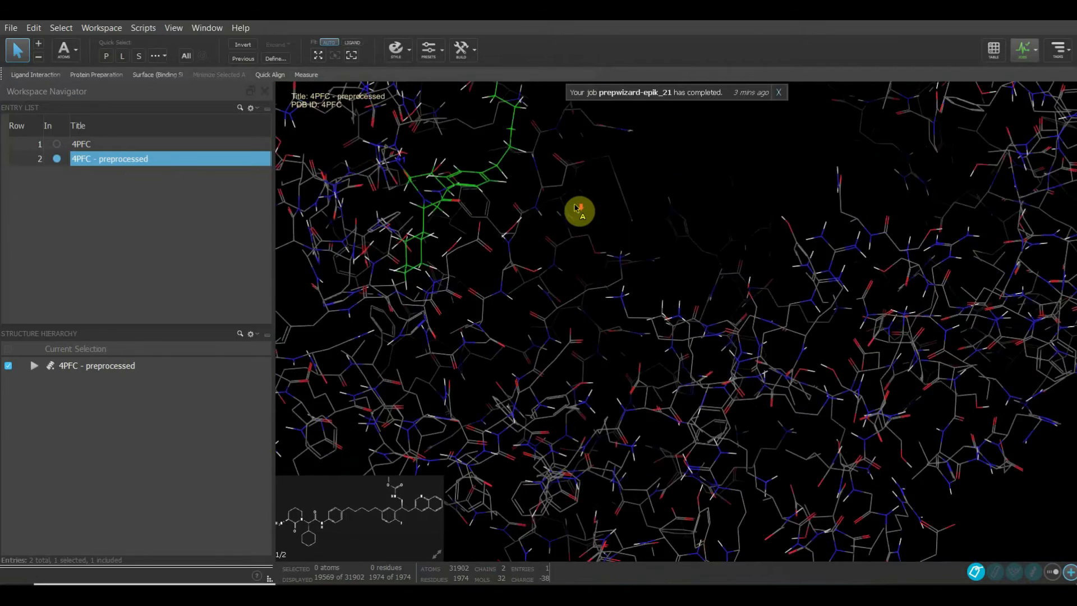
scroll(575, 208, down, 5)
scroll(576, 208, up, 5)
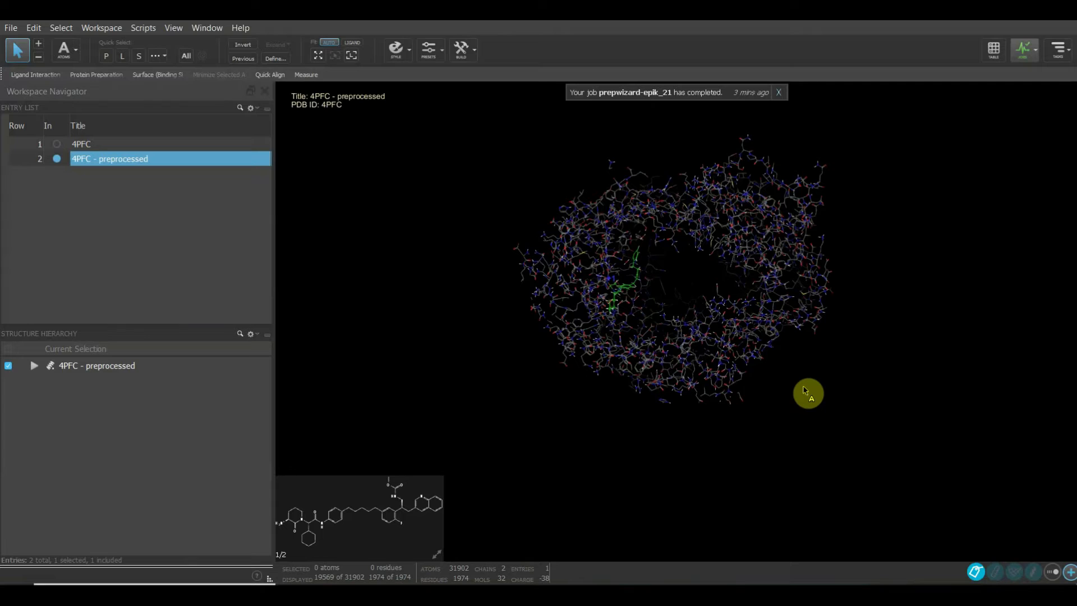
Open SiteMap for the preprocessed 4PFC entry with the task of identifying top-ranked potential receptor binding sites.
click(1057, 59)
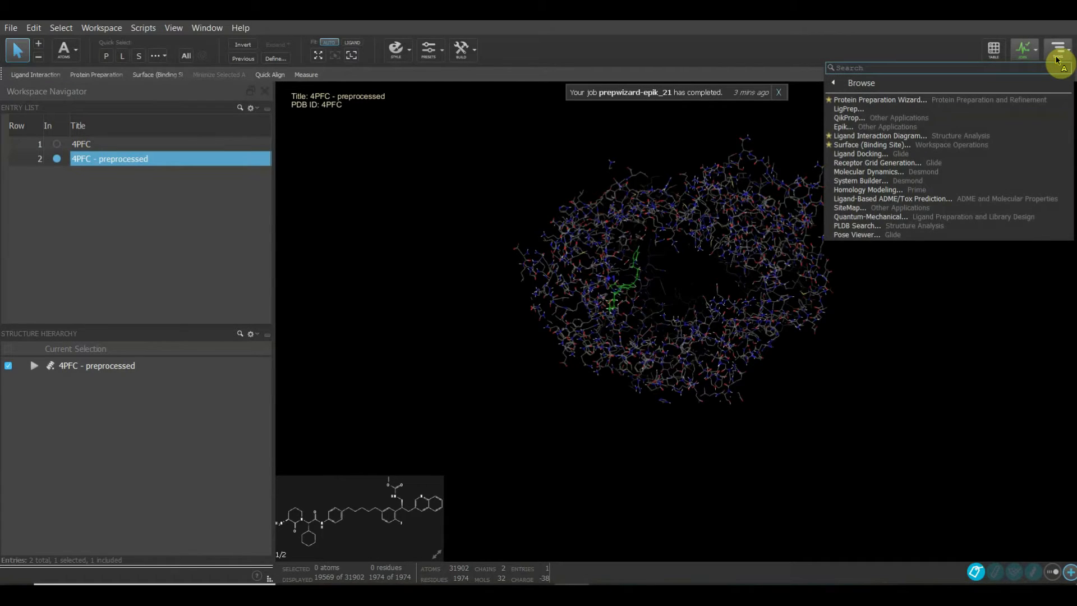
text(SITE)
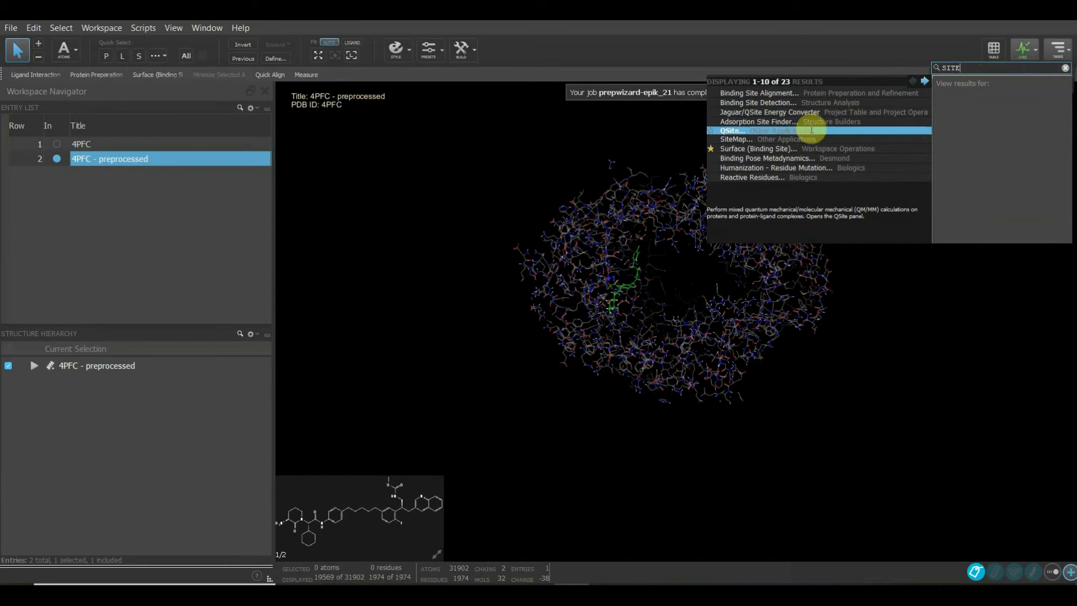
click(785, 141)
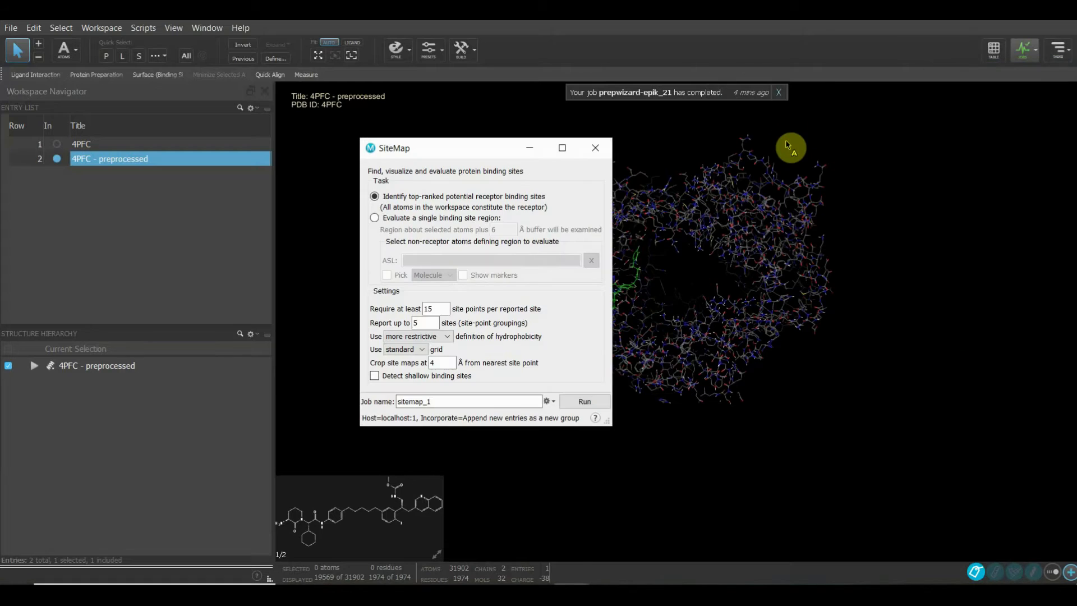
drag(490, 150, 445, 156)
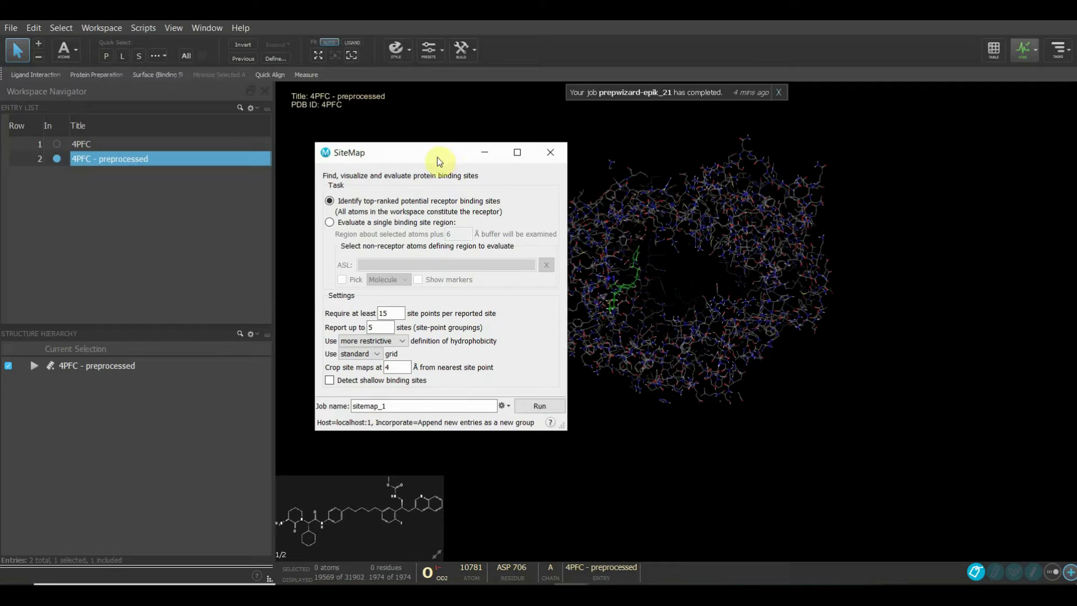
click(85, 157)
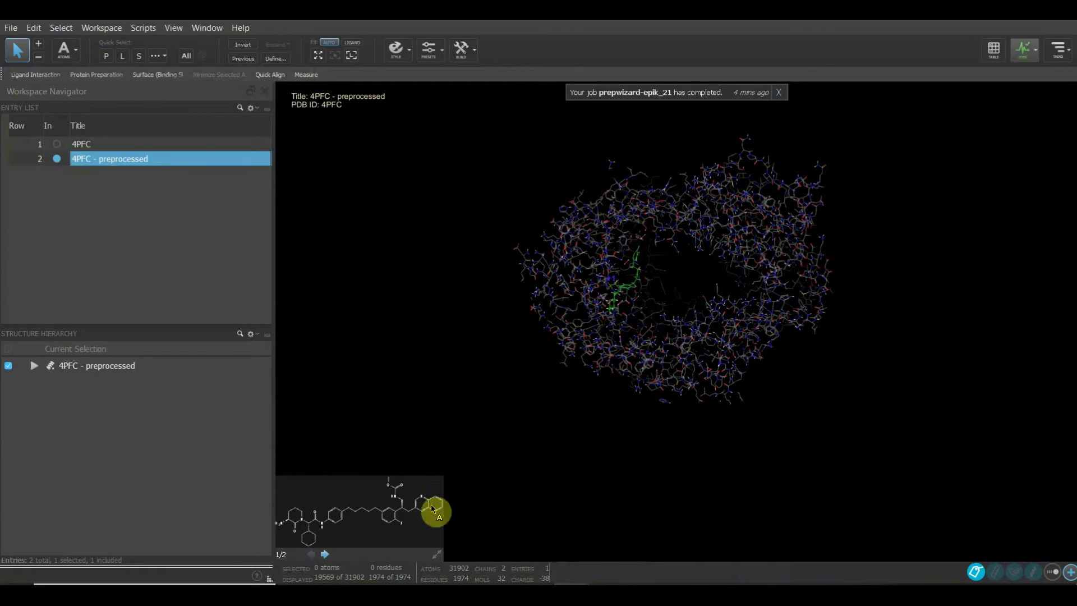
mouse_move(572, 594)
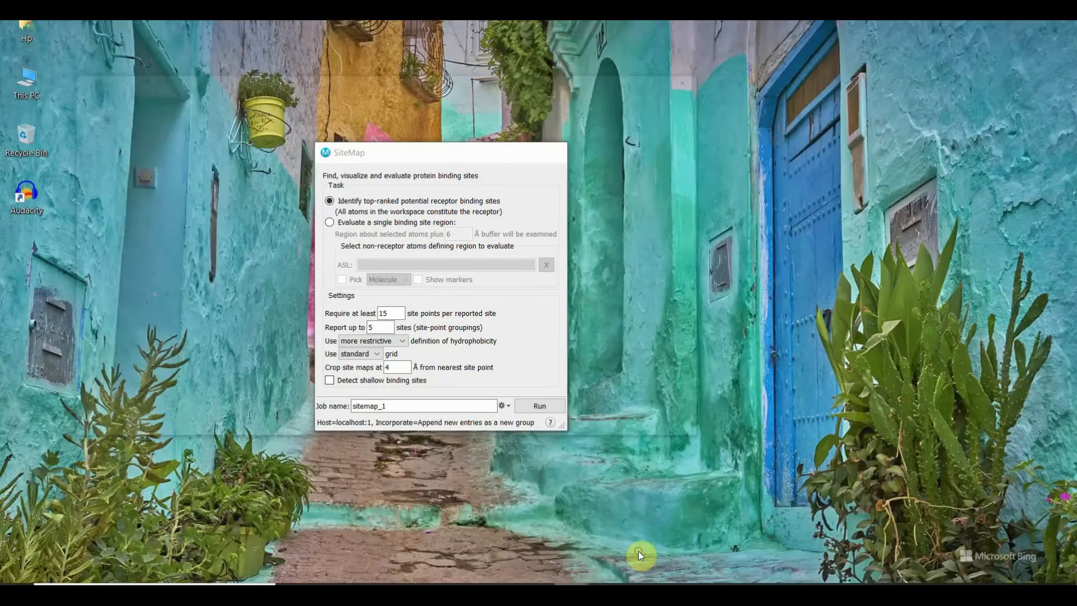
click(638, 551)
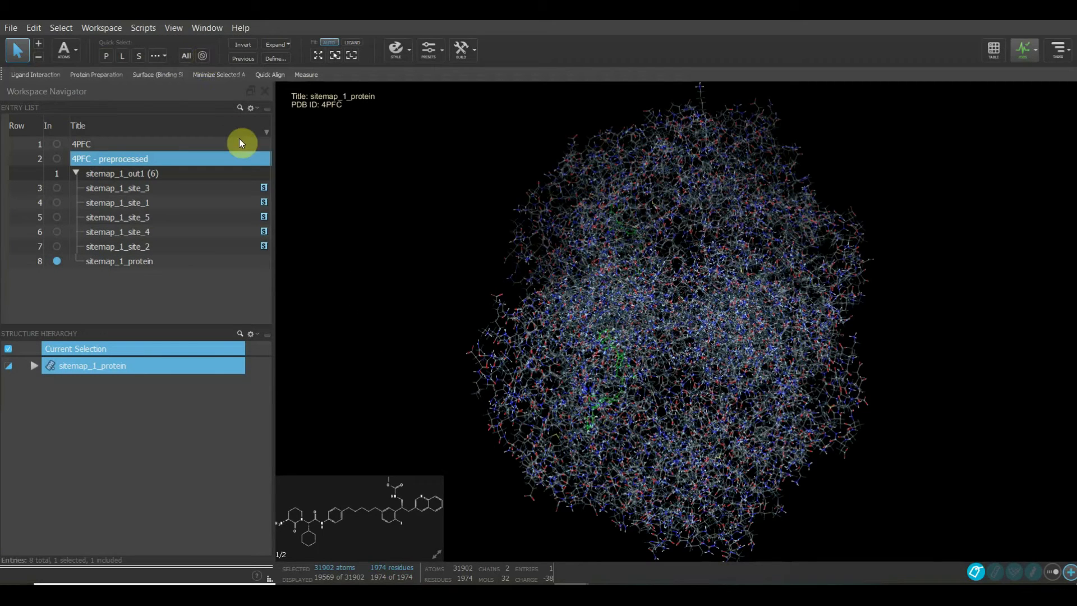
Restore the undone display changes of sitemap_1_protein, showing it as coloured ribbons with most of its atoms hidden.
click(39, 29)
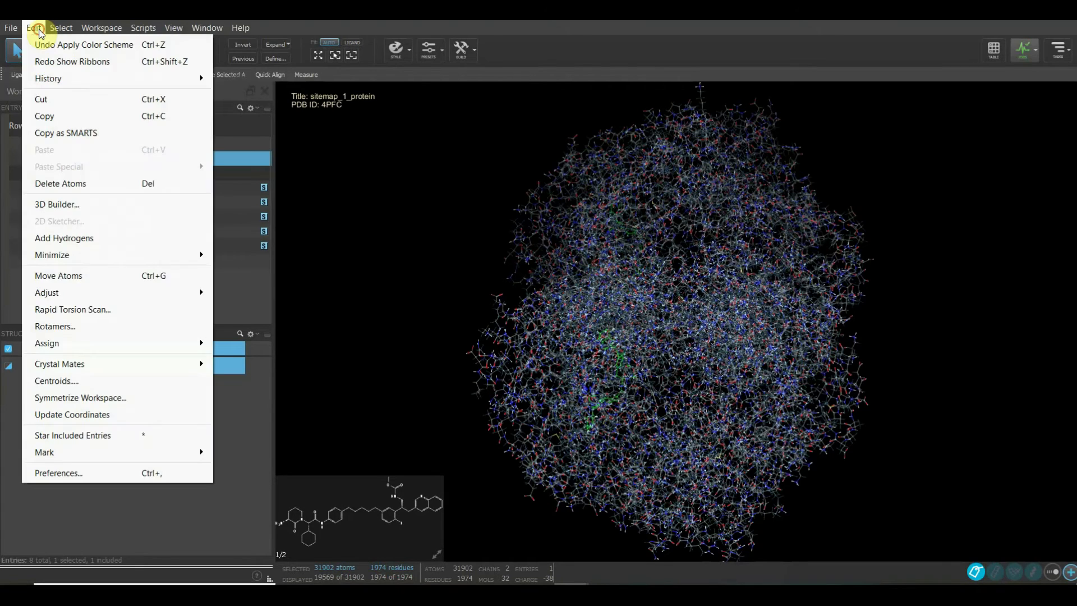
click(379, 132)
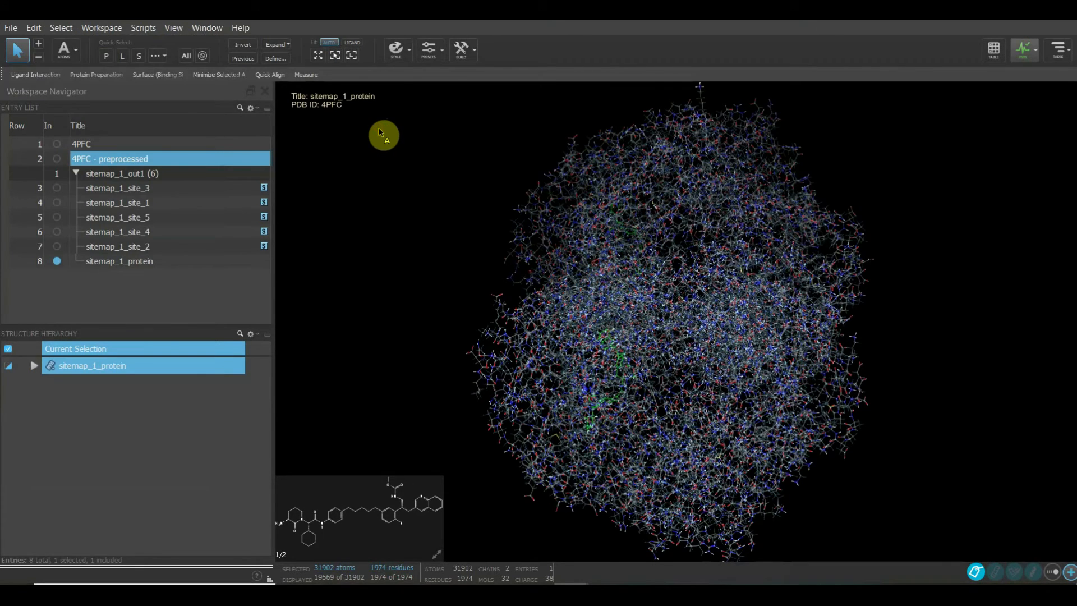
key(ctrl+z)
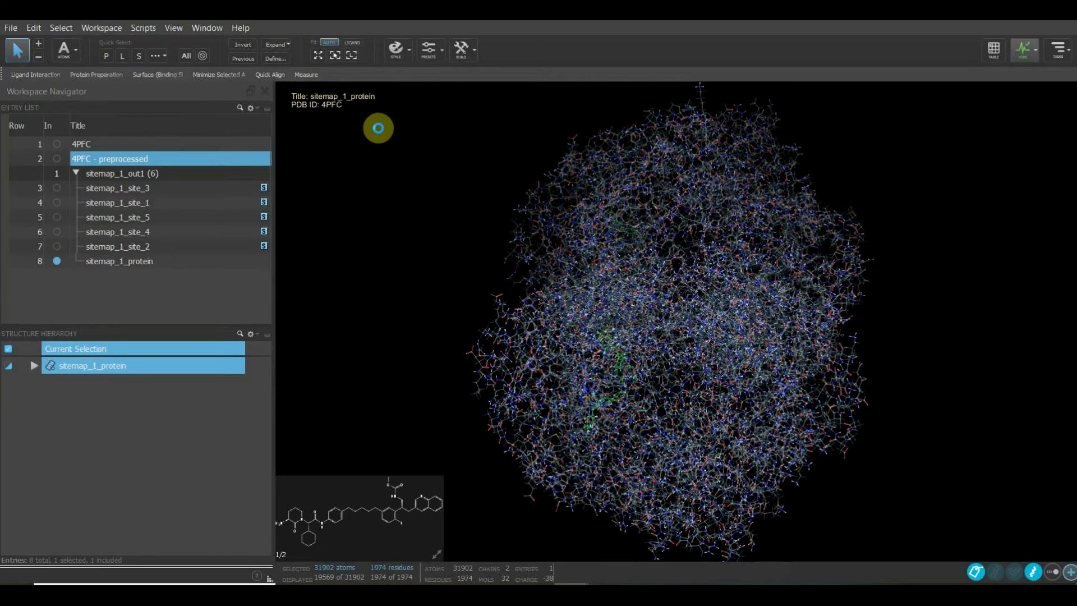
key(ctrl+z)
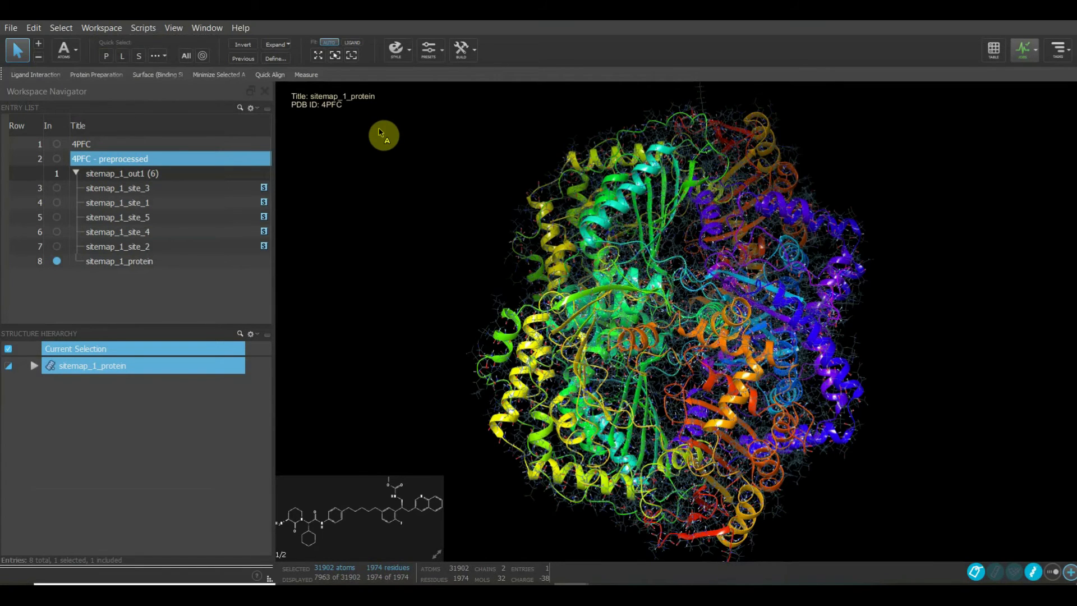
key(ctrl+z)
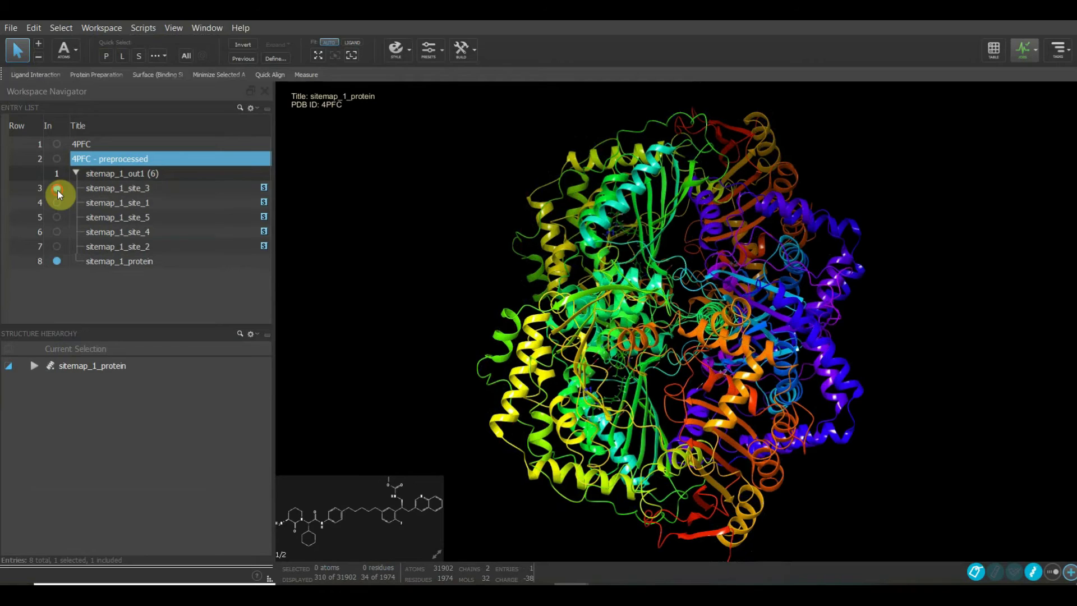
Show sitemap_1_site_3 with the protein, and switch to sitemap_1_site_1 shown together with sitemap_1_protein.
click(57, 188)
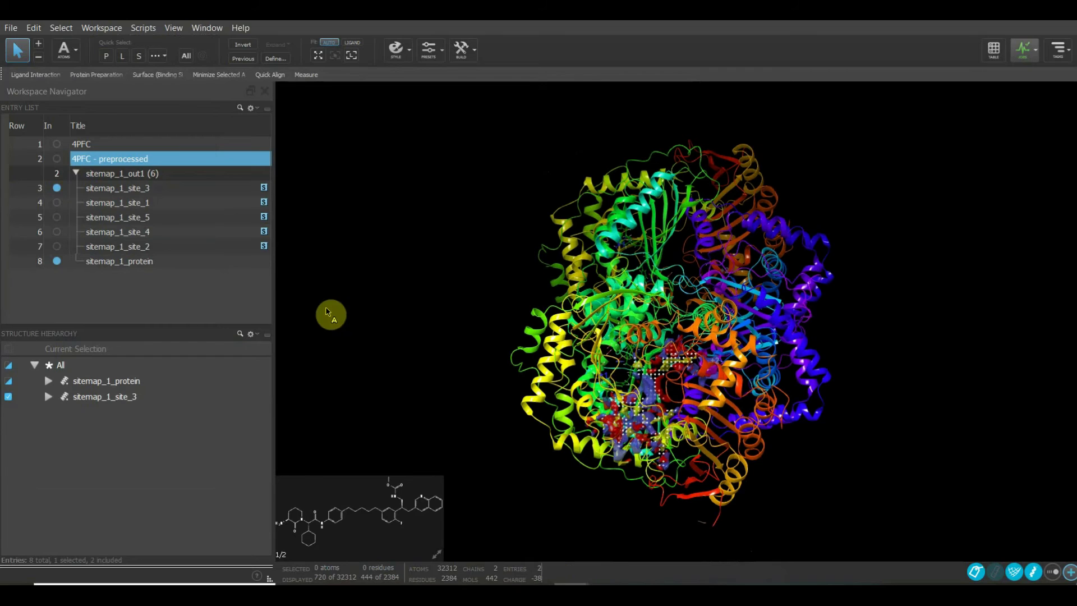
click(57, 202)
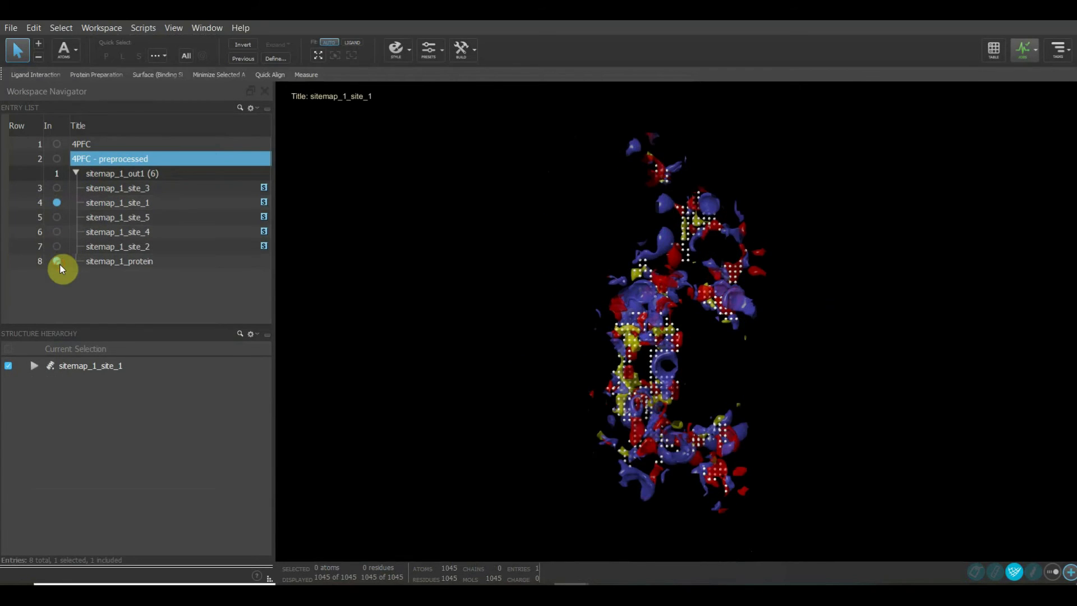
click(57, 262)
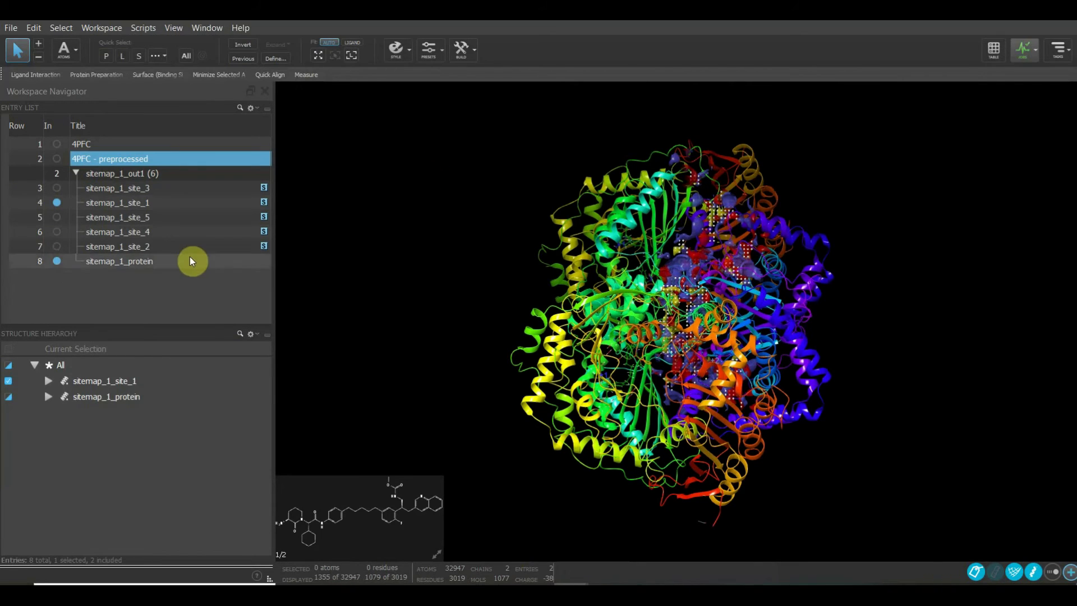
Add sitemap_1_site_2, sitemap_1_site_4 and sitemap_1_site_5 to the workspace alongside site 1 and the protein.
click(57, 247)
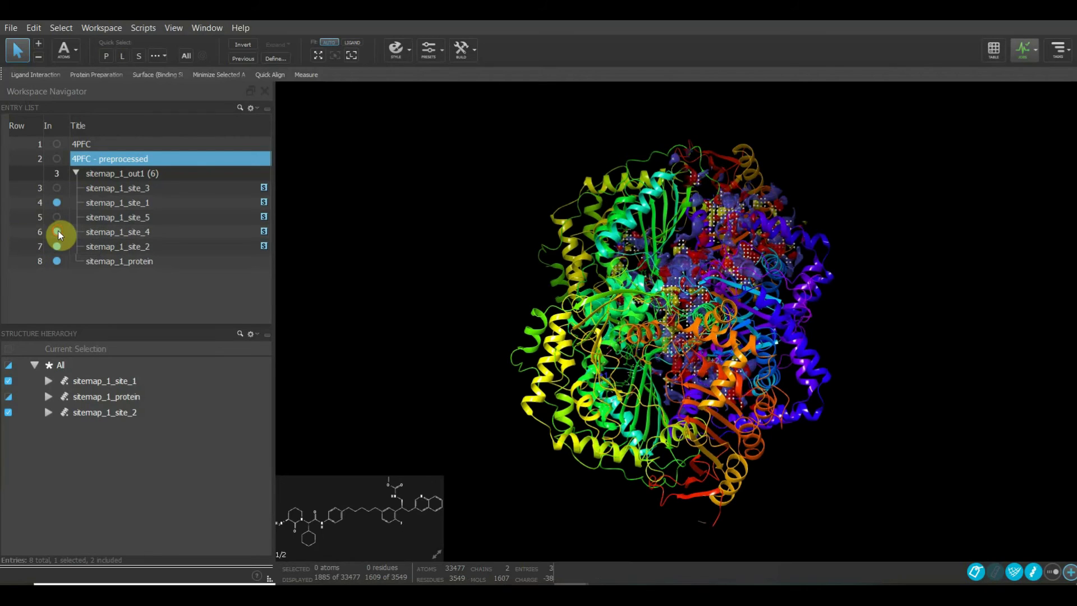
click(57, 231)
click(57, 217)
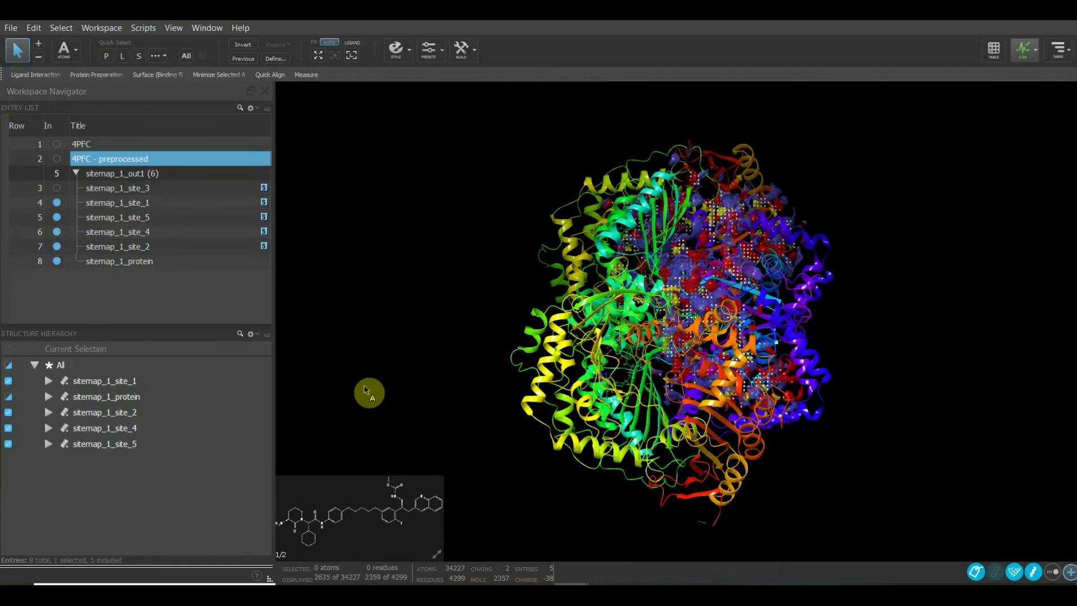
Examine the binding-site surfaces and site points within the protein ribbons, both close up and as a whole.
scroll(414, 370, down, 3)
scroll(414, 370, up, 10)
scroll(413, 370, down, 6)
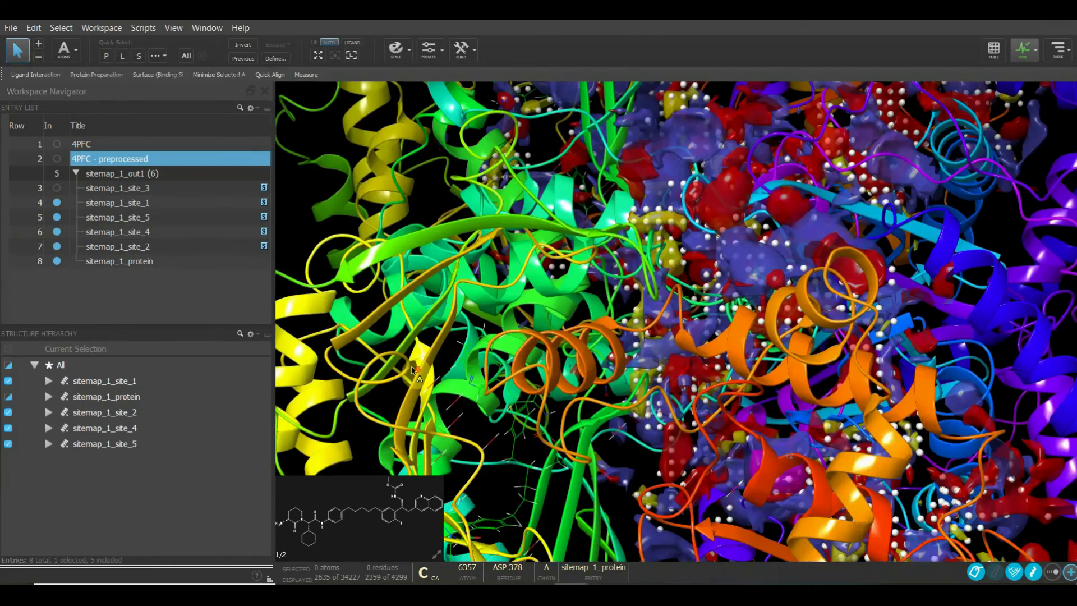
scroll(412, 370, up, 3)
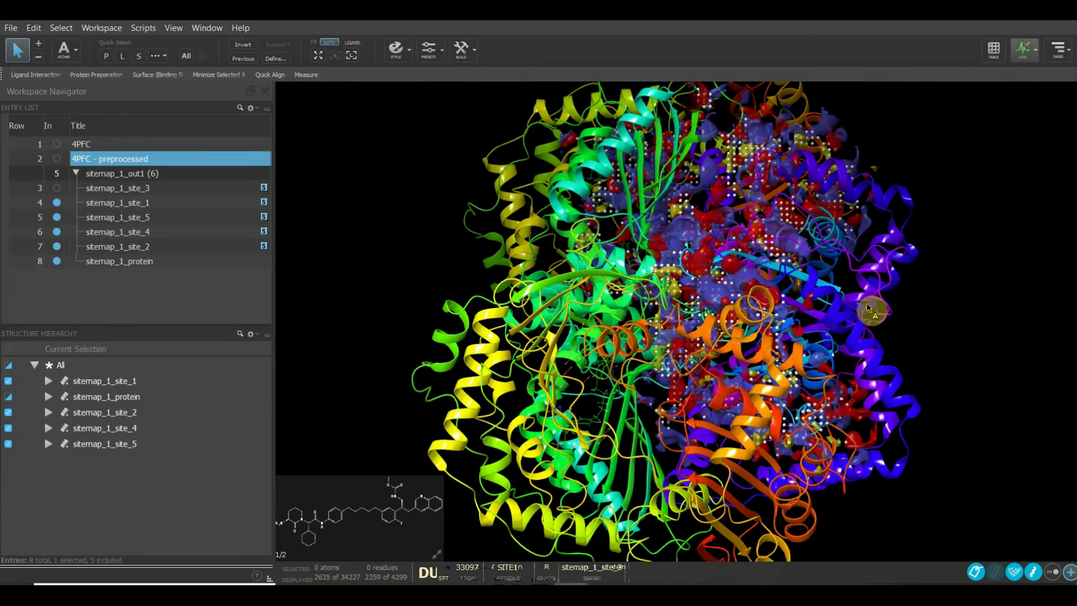
scroll(867, 307, down, 1)
scroll(867, 307, up, 5)
scroll(866, 307, up, 4)
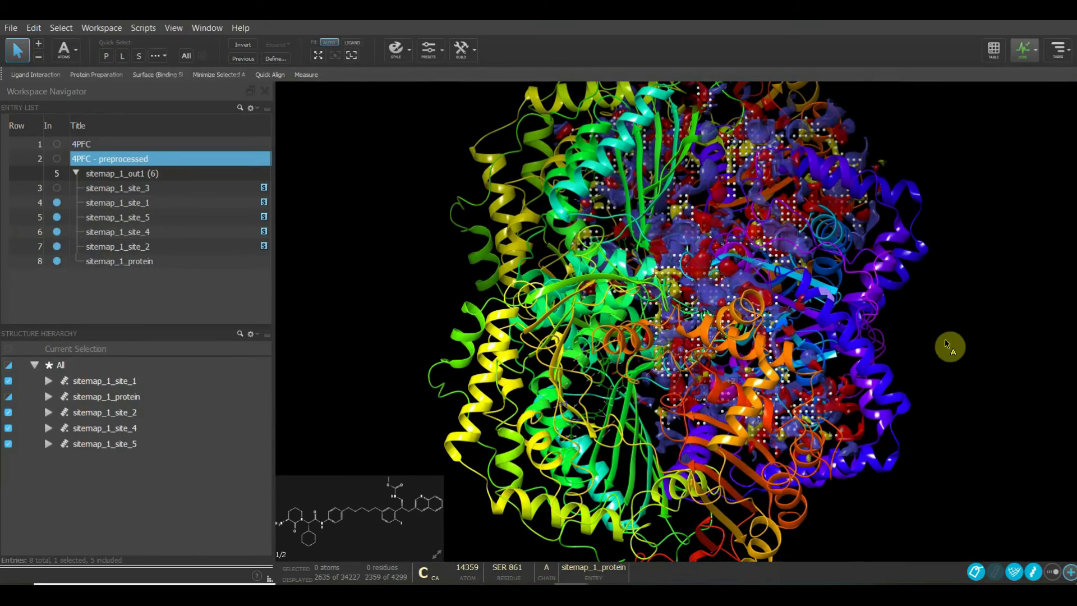
scroll(966, 359, up, 5)
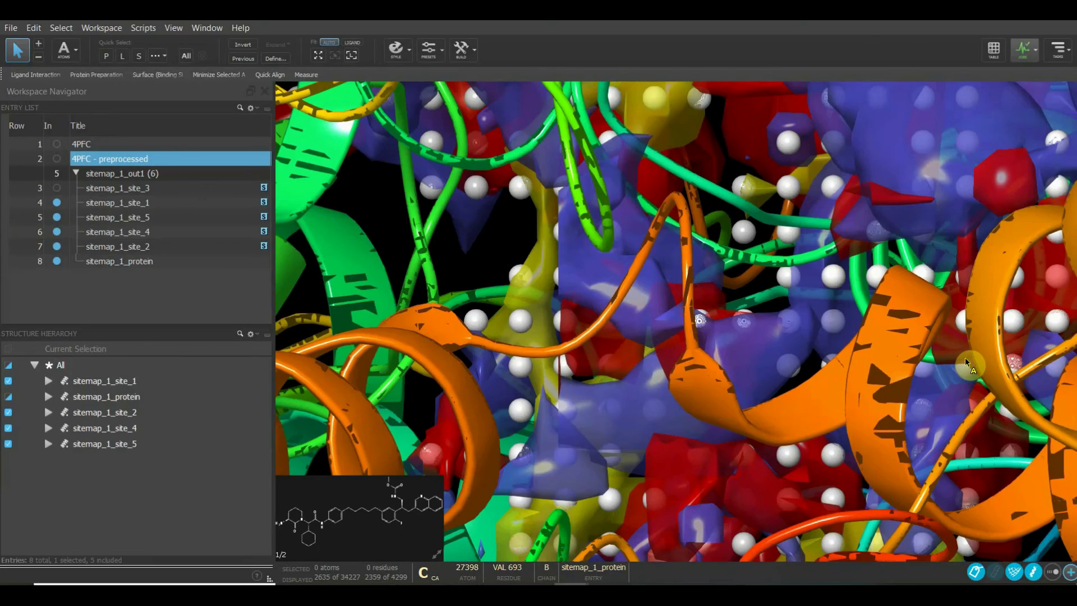
scroll(965, 359, down, 3)
scroll(966, 361, down, 4)
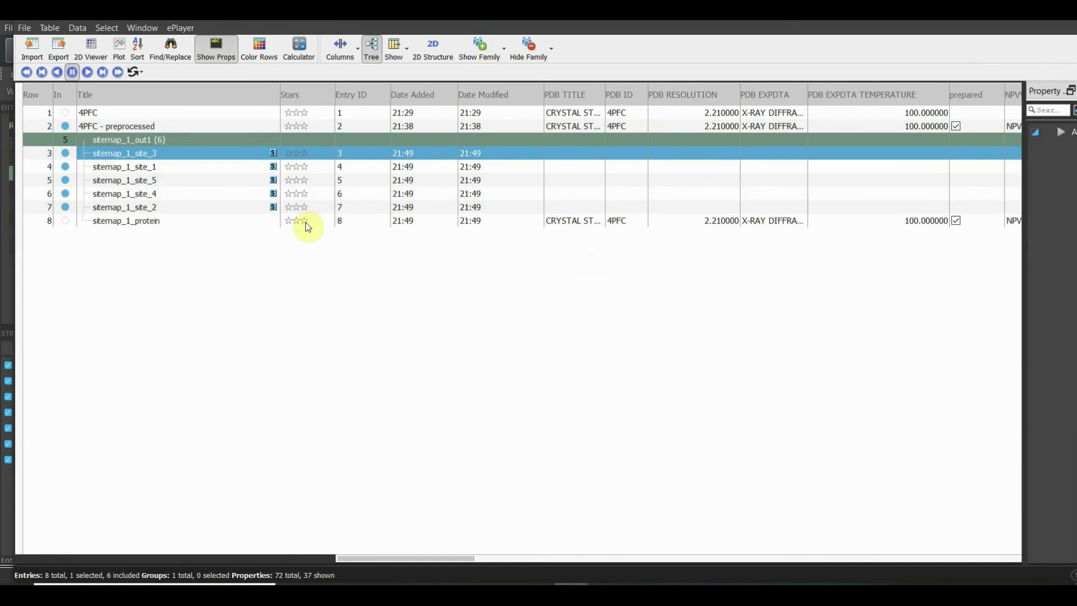
Review the SiteScore, size, Dscore and volume values of the five SiteMap sites in the project table.
scroll(572, 189, right, 10)
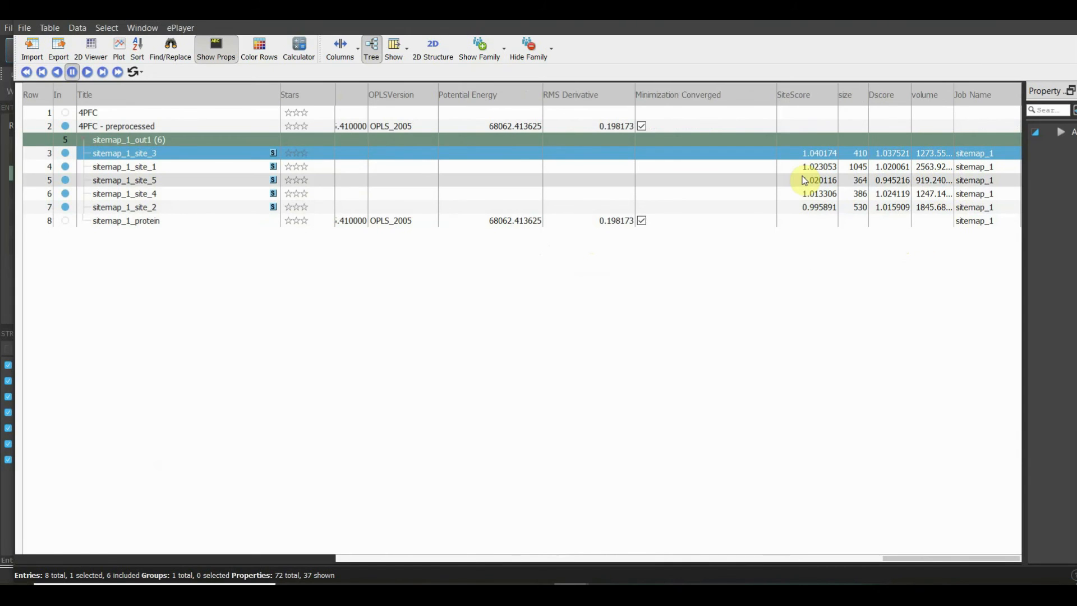
scroll(802, 179, left, 3)
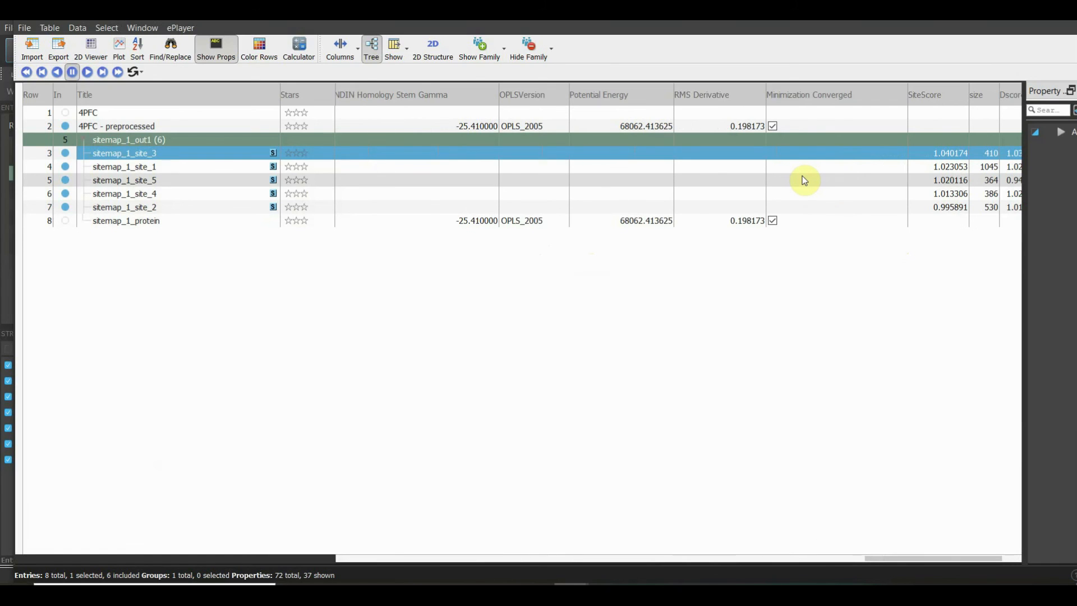
scroll(803, 177, left, 10)
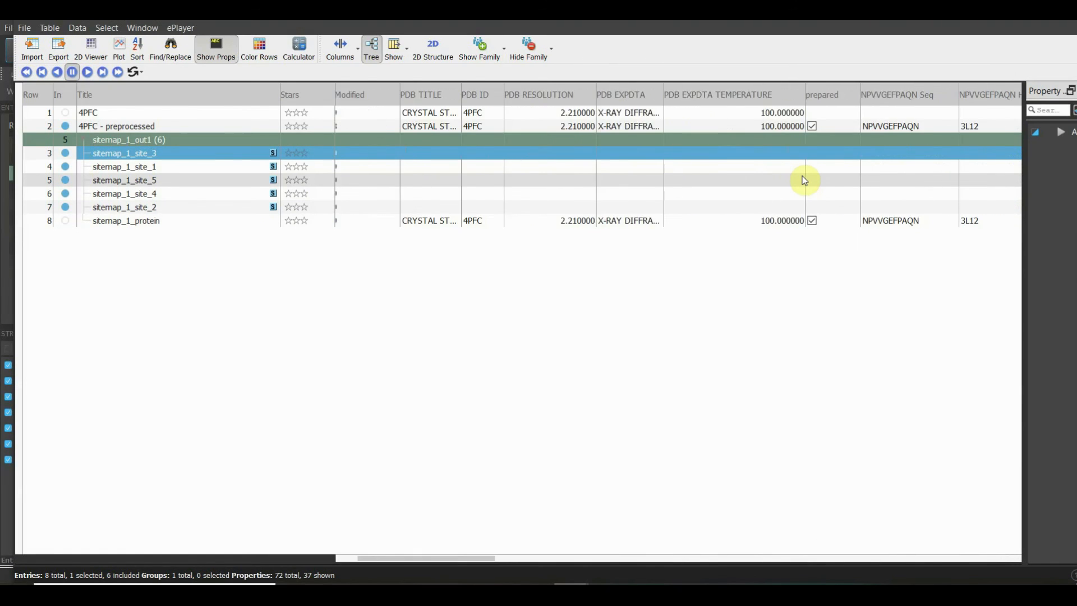
scroll(804, 180, left, 2)
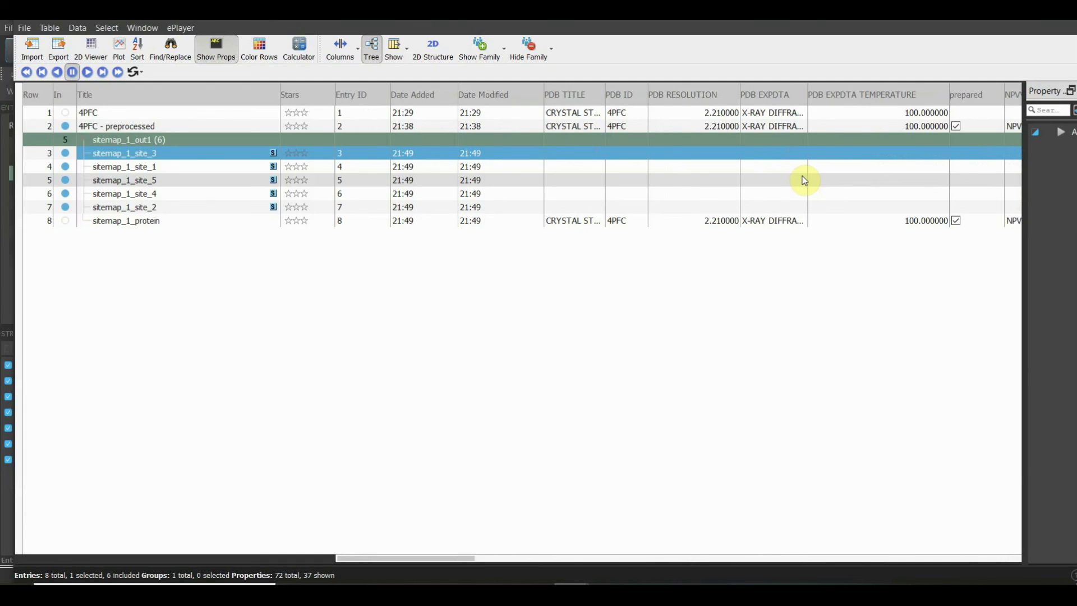